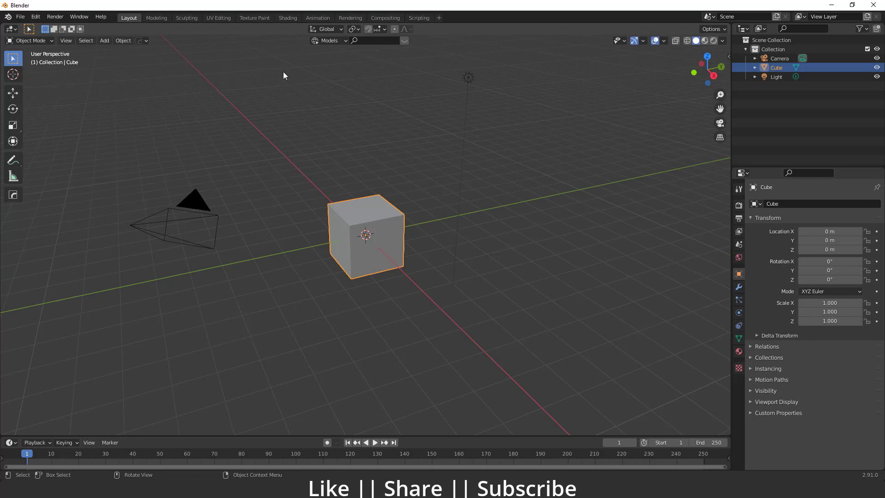
# Switch to the UV Editing workspace to see the cube's cross-shaped UV layout in Edit Mode
pyautogui.click(220, 18)
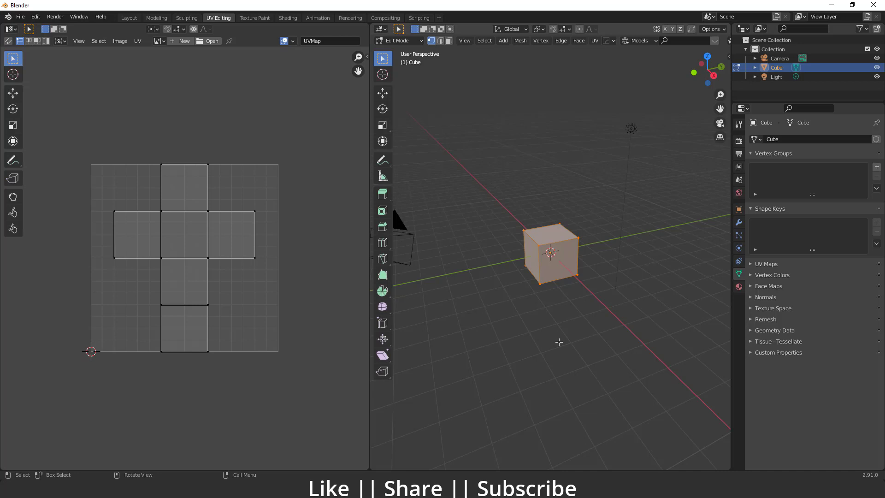
# Delete the cube's UVMap from the UV Maps list in Object Data properties
pyautogui.click(750, 264)
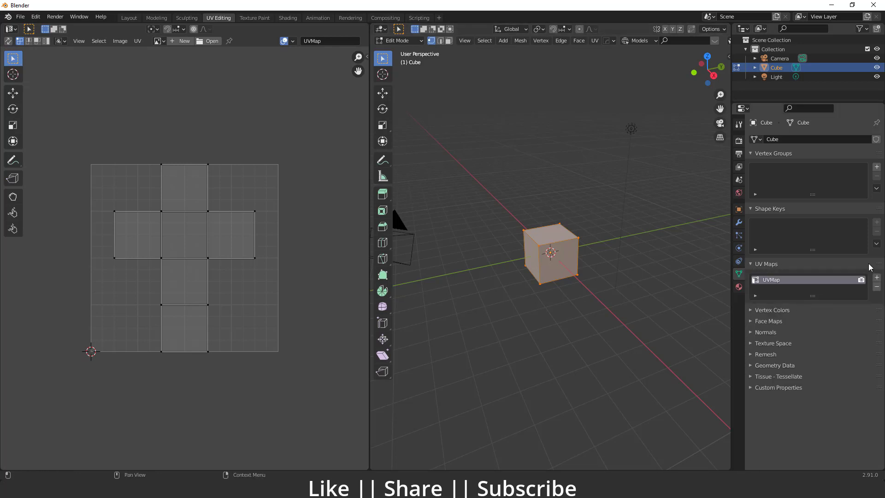
pyautogui.click(877, 287)
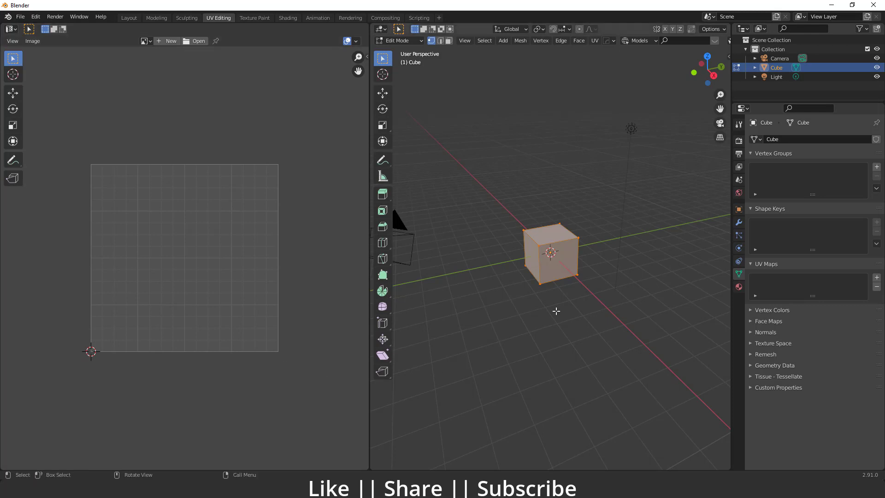
pyautogui.scroll(3, 572, 302)
# Unwrap the seamless cube so all its faces stack onto one full UV square
pyautogui.moveTo(578, 299); pyautogui.dragTo(543, 326, button='middle')
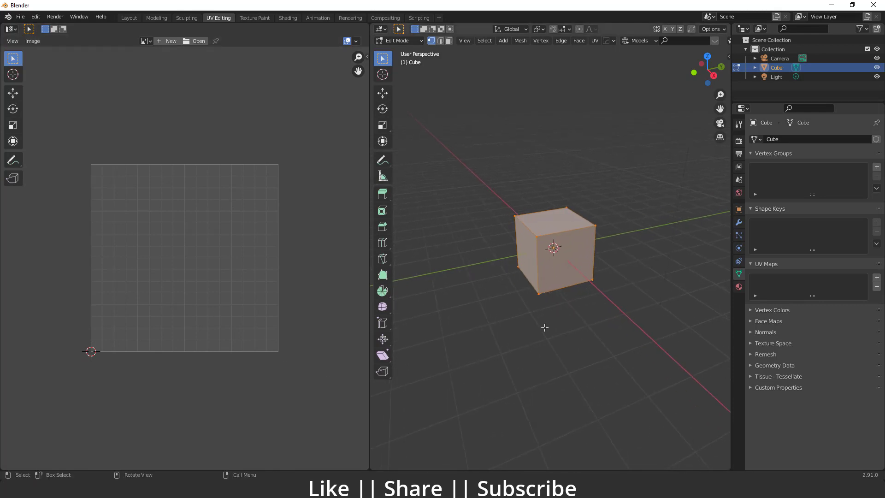
pyautogui.press('u')
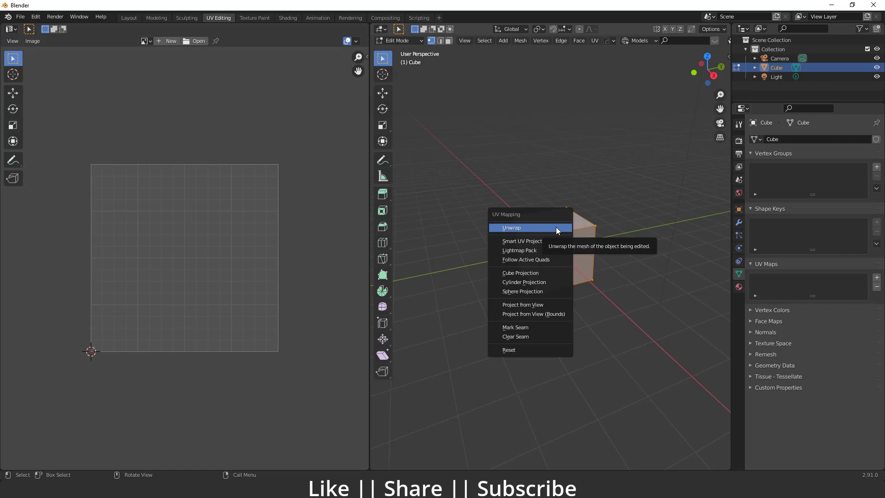
pyautogui.click(556, 228)
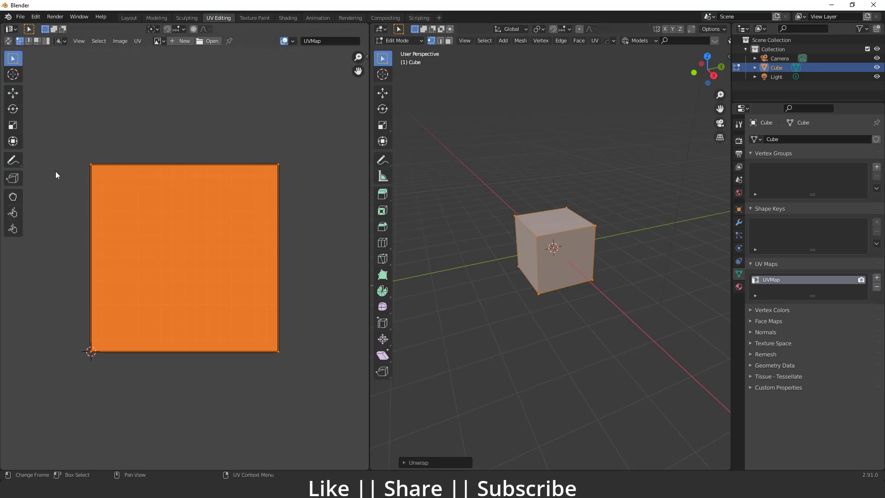
# Drag the first three stacked top-left UV corners out to the left
pyautogui.click(91, 164)
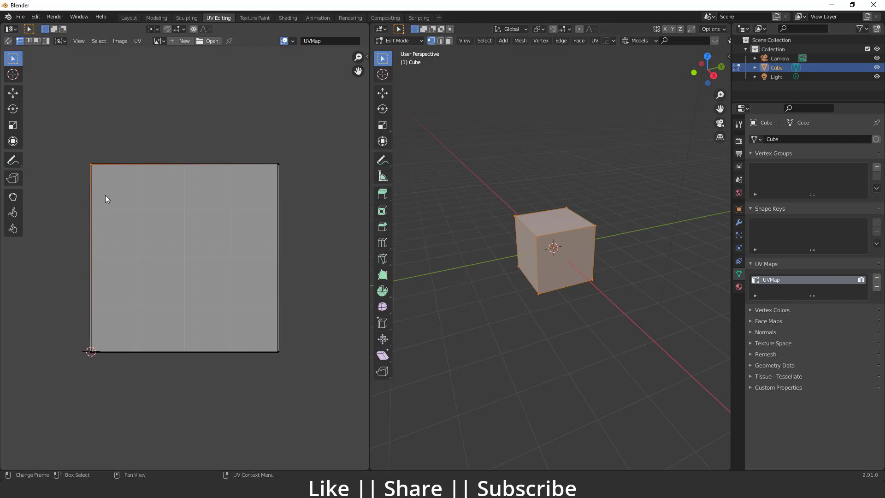
pyautogui.press('g')
pyautogui.click(67, 272)
pyautogui.click(94, 165)
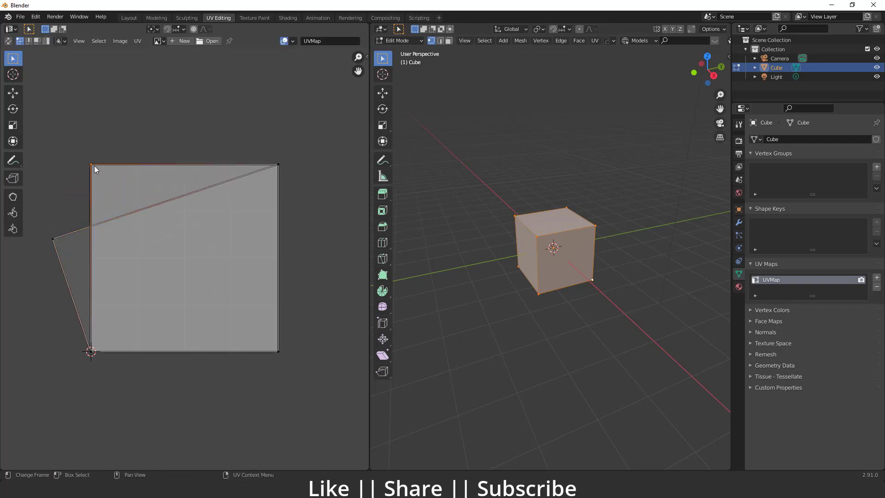
pyautogui.press('g')
pyautogui.click(63, 190)
pyautogui.click(89, 175)
pyautogui.press('g')
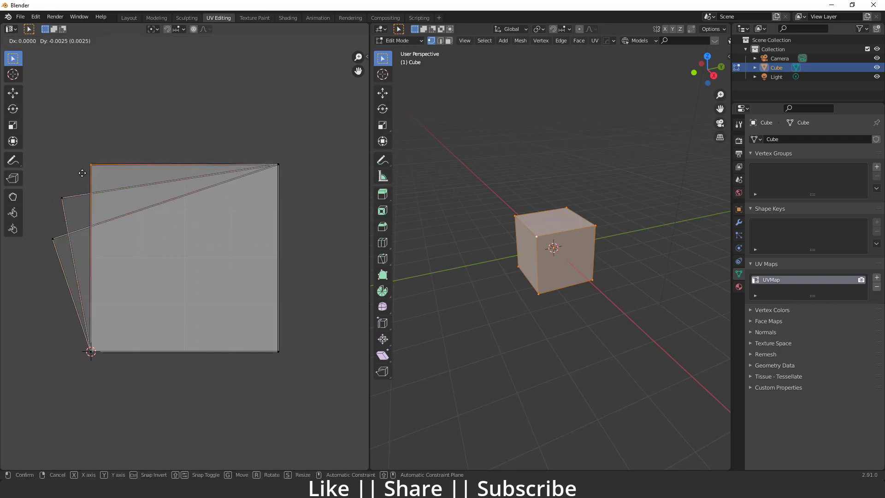
pyautogui.click(64, 193)
# Move the remaining stacked top-left corners upward and up-right, fanning out the overlapping faces
pyautogui.press('g')
pyautogui.click(83, 174)
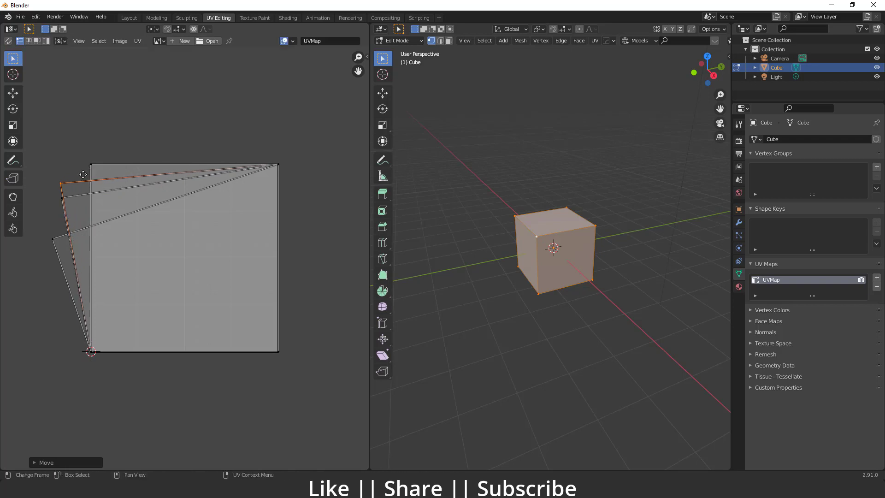
pyautogui.click(91, 165)
pyautogui.press('g')
pyautogui.click(85, 165)
pyautogui.click(91, 165)
pyautogui.press('g')
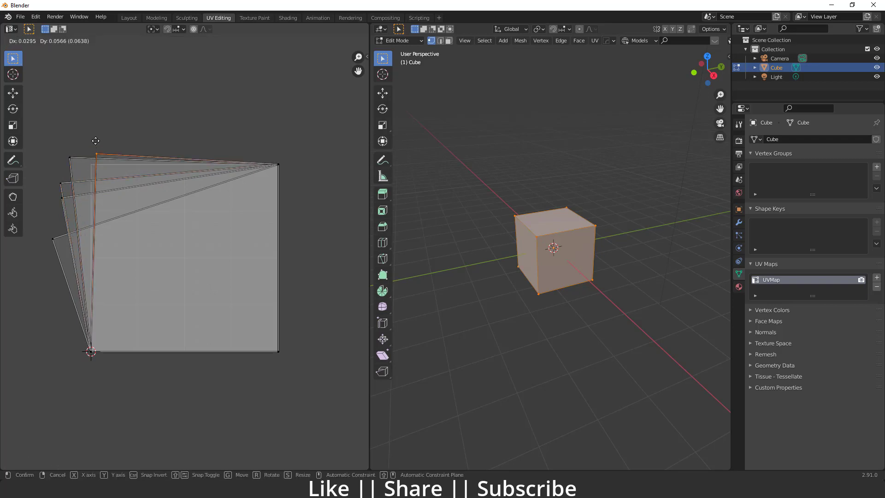
pyautogui.click(105, 134)
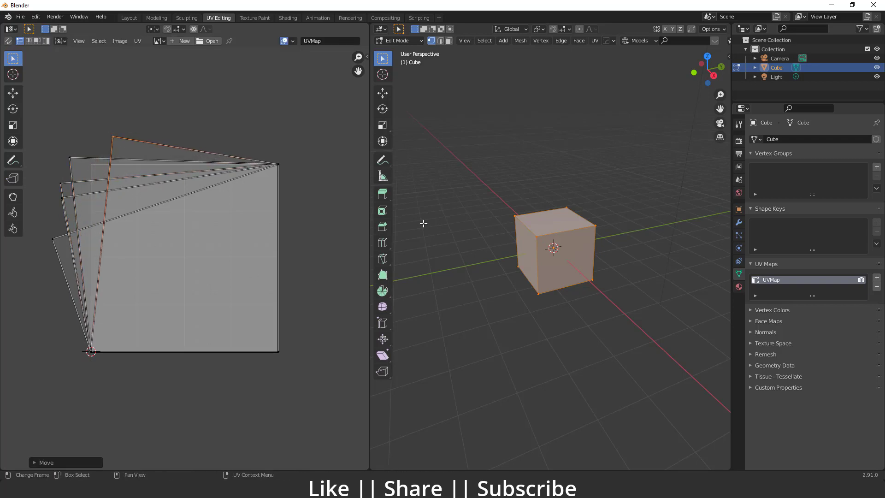
# Select the cube's front, top and right faces in turn to inspect their UVs, ending in edge mode
pyautogui.press('3')
pyautogui.click(569, 262)
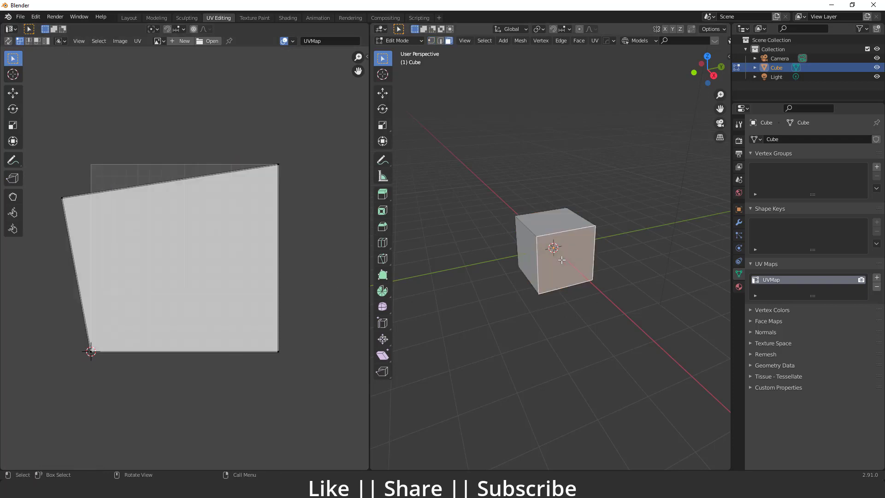
pyautogui.click(540, 220)
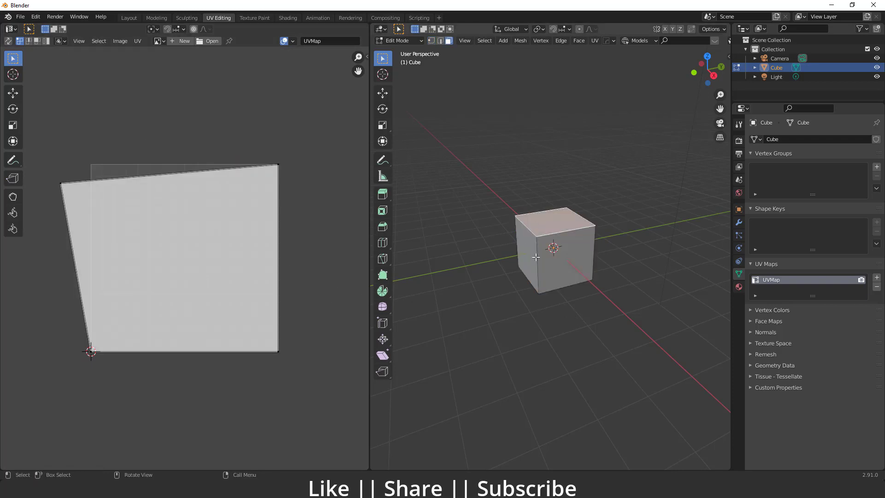
pyautogui.moveTo(532, 255); pyautogui.dragTo(576, 256, button='middle')
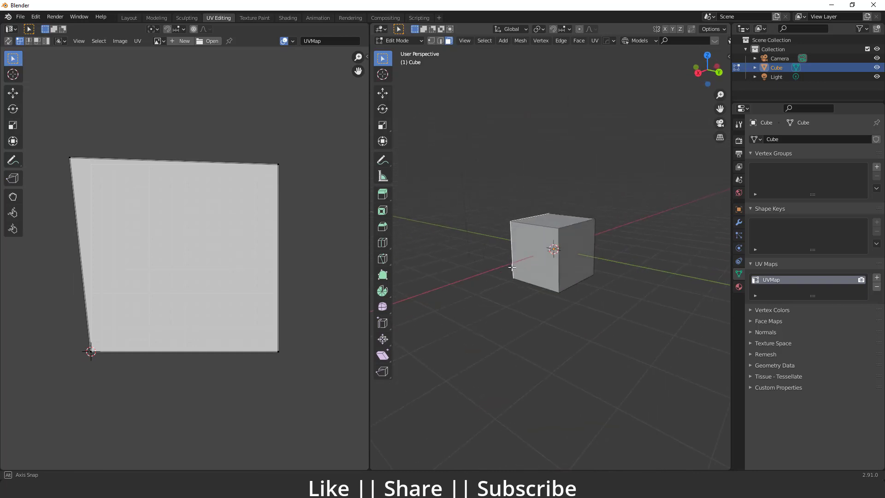
pyautogui.click(577, 253)
pyautogui.click(535, 256)
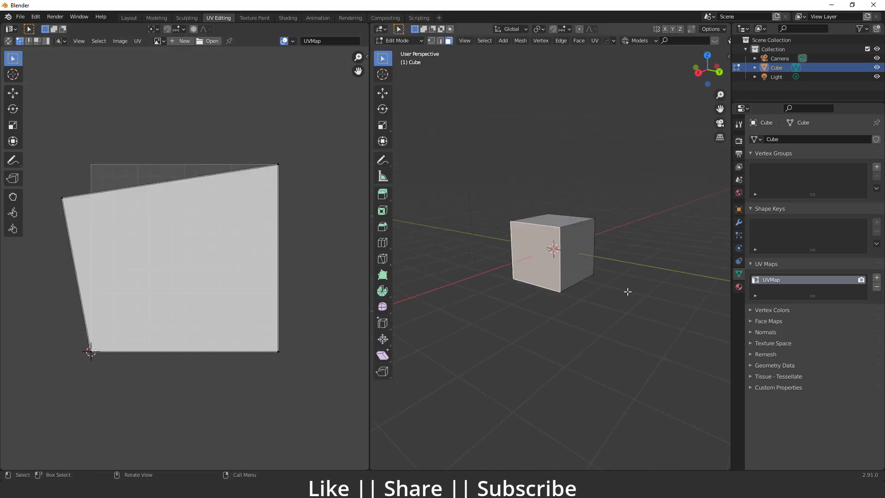
pyautogui.moveTo(627, 292); pyautogui.dragTo(567, 152, button='middle')
pyautogui.click(512, 293)
pyautogui.moveTo(511, 292); pyautogui.dragTo(529, 282, button='middle')
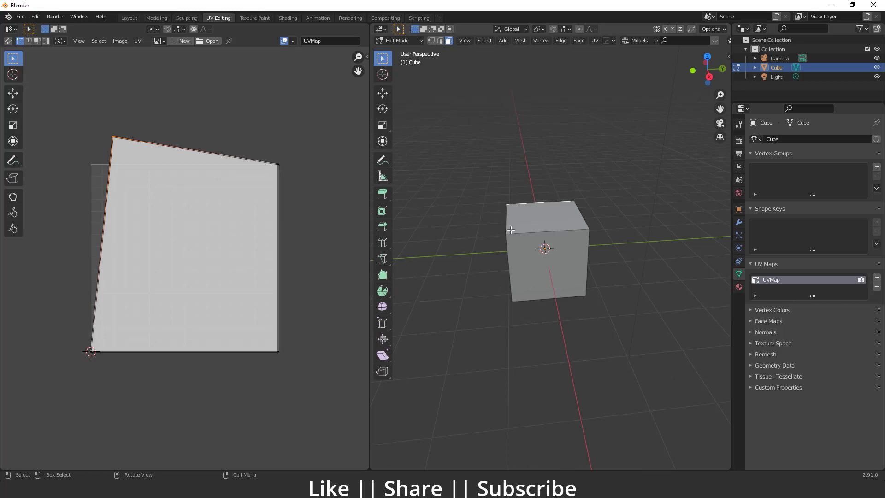
pyautogui.press('2')
pyautogui.moveTo(535, 249); pyautogui.dragTo(543, 245, button='middle')
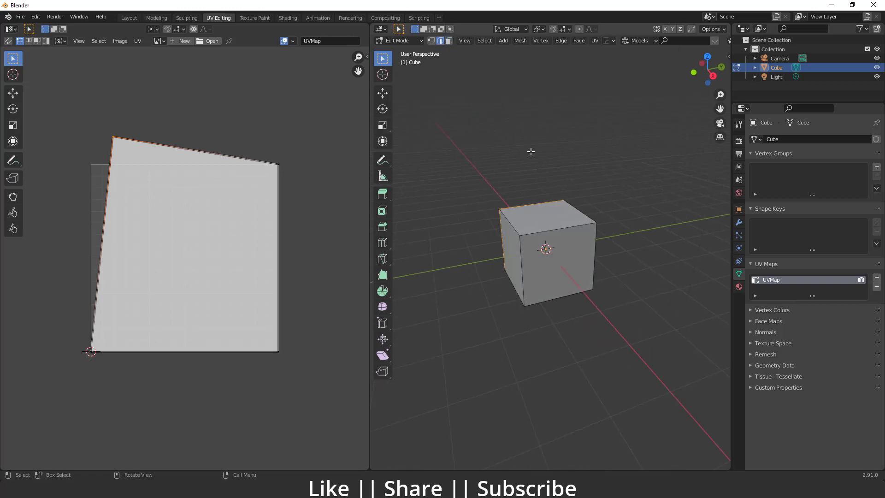
# Mark the cube's top-front edge as a seam
pyautogui.hotkey('alt', 'a')
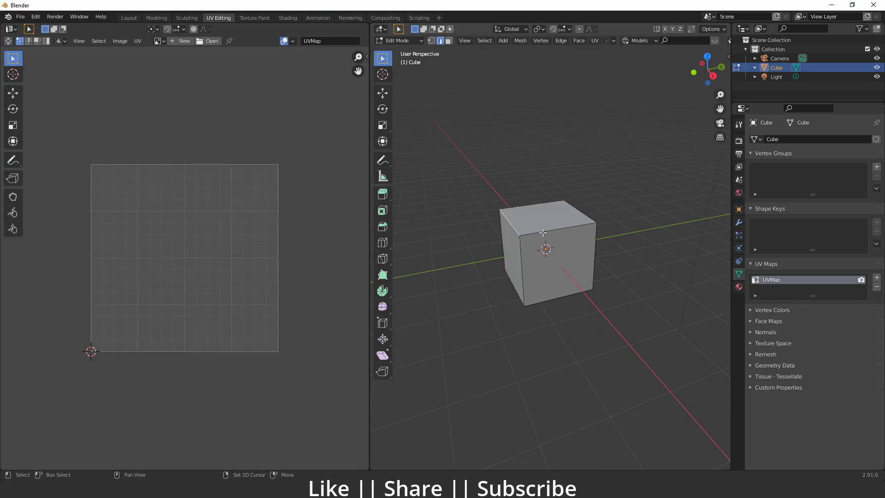
pyautogui.click(567, 231)
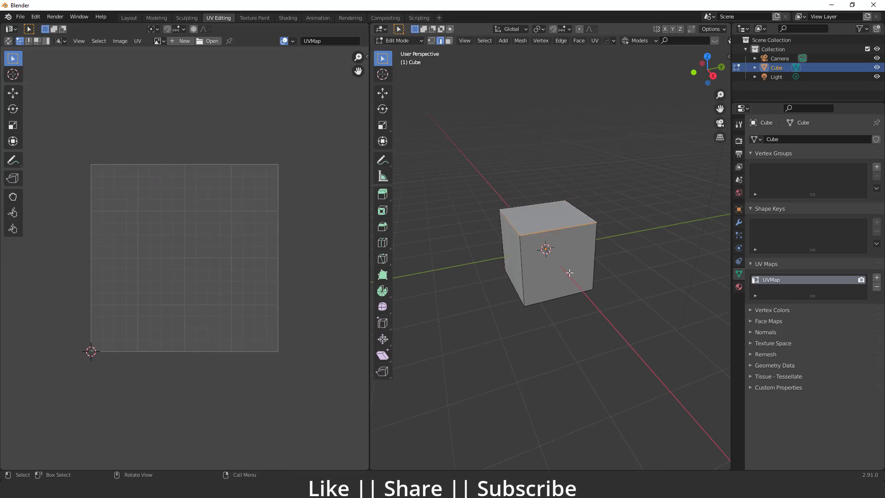
pyautogui.rightClick(556, 221)
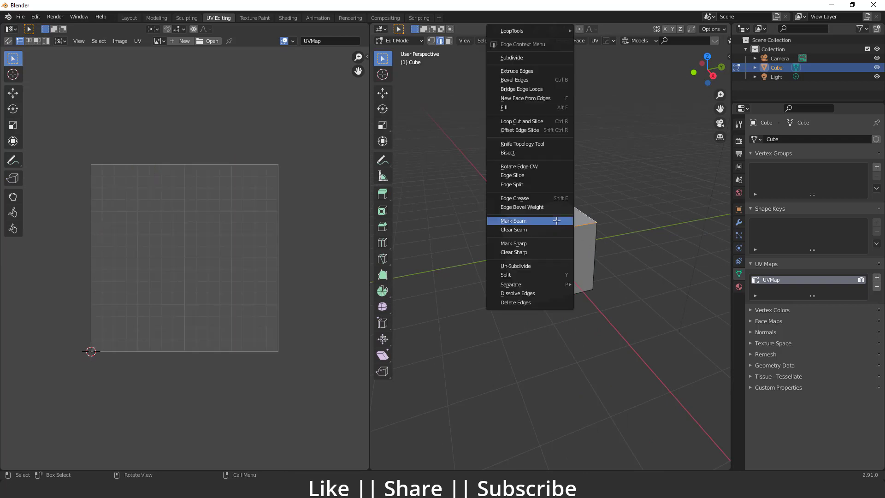
pyautogui.click(519, 221)
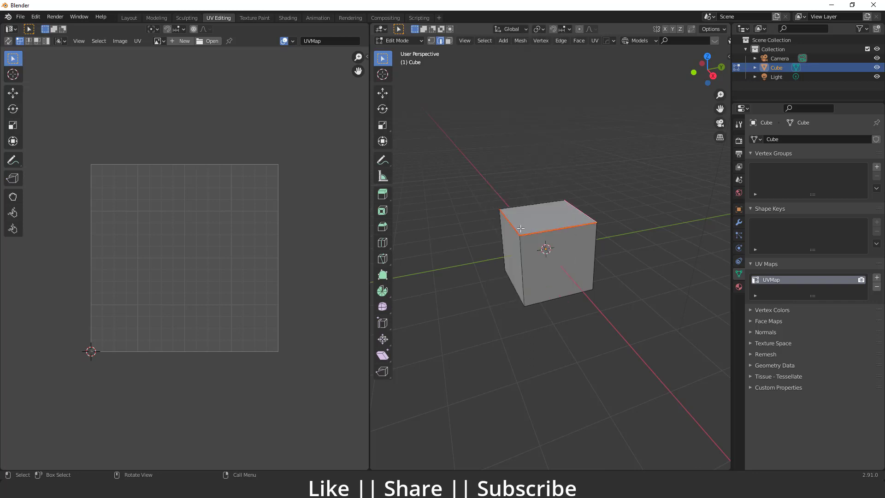
# Re-unwrap the whole cube using the new top-front seam
pyautogui.press('a')
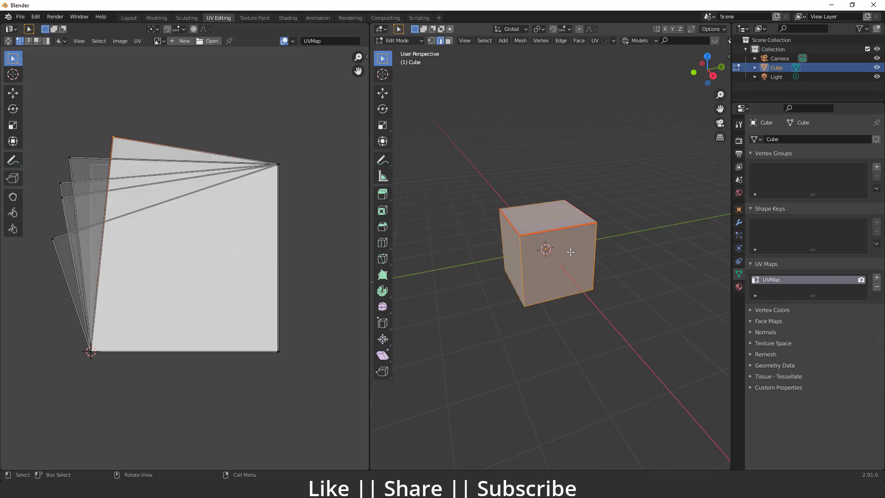
pyautogui.press('u')
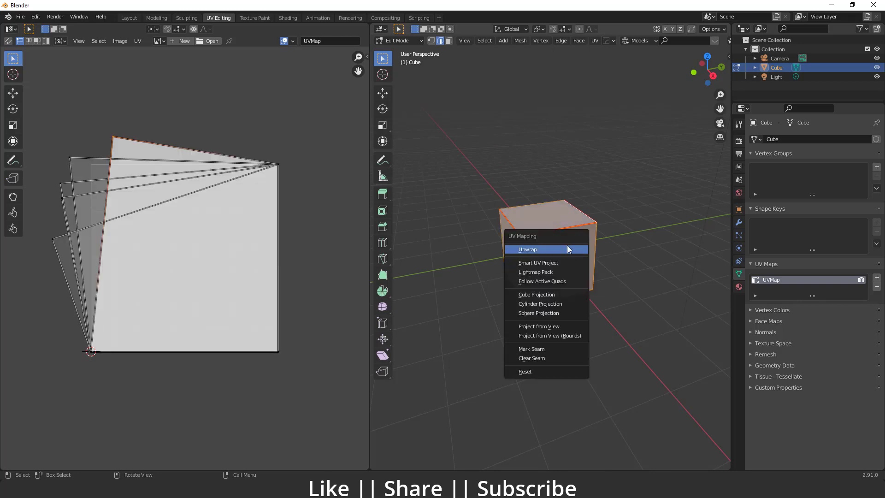
pyautogui.click(552, 250)
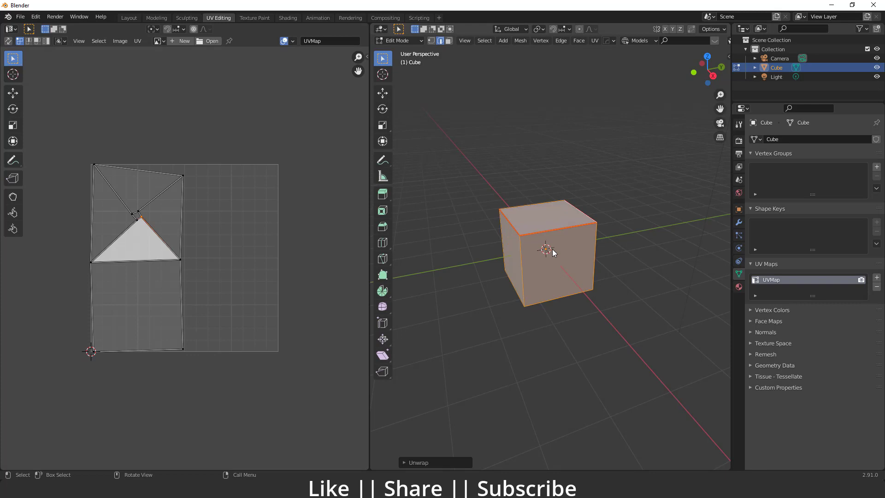
# Select the top face alone to locate its island, then select all faces and start moving
pyautogui.press('3')
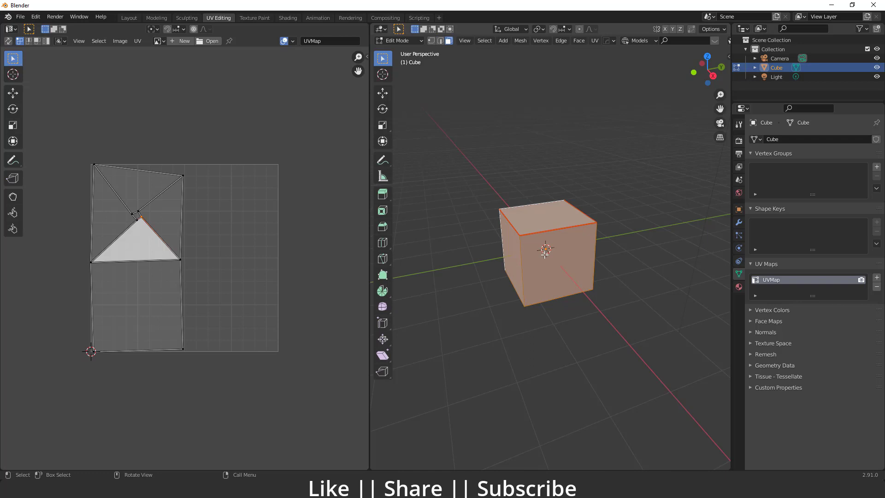
pyautogui.click(554, 223)
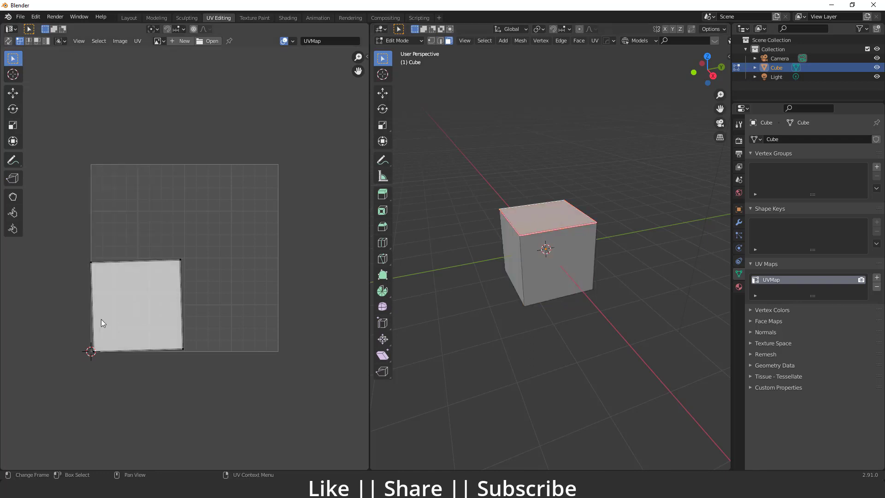
pyautogui.press('a')
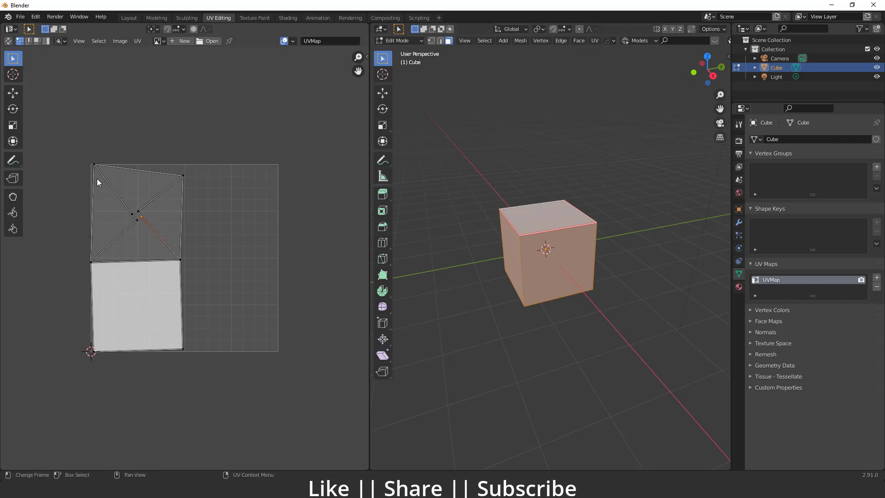
pyautogui.press('g')
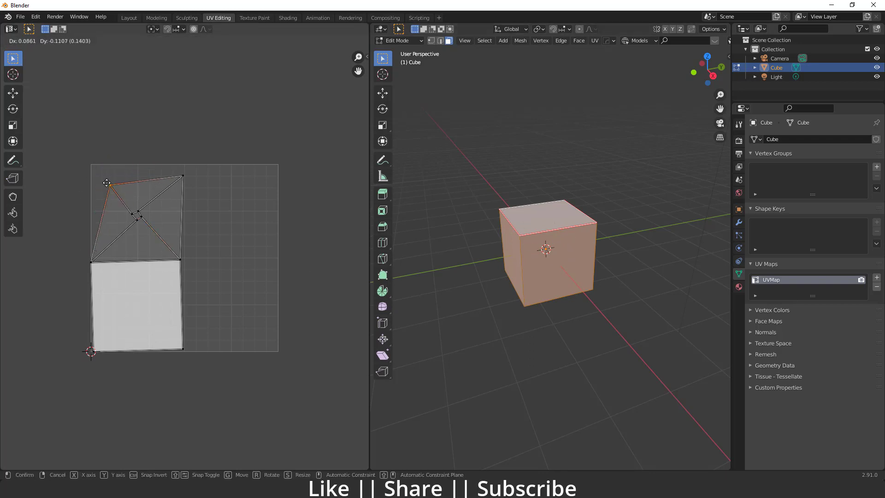
pyautogui.click(91, 184)
pyautogui.click(134, 214)
pyautogui.press('g')
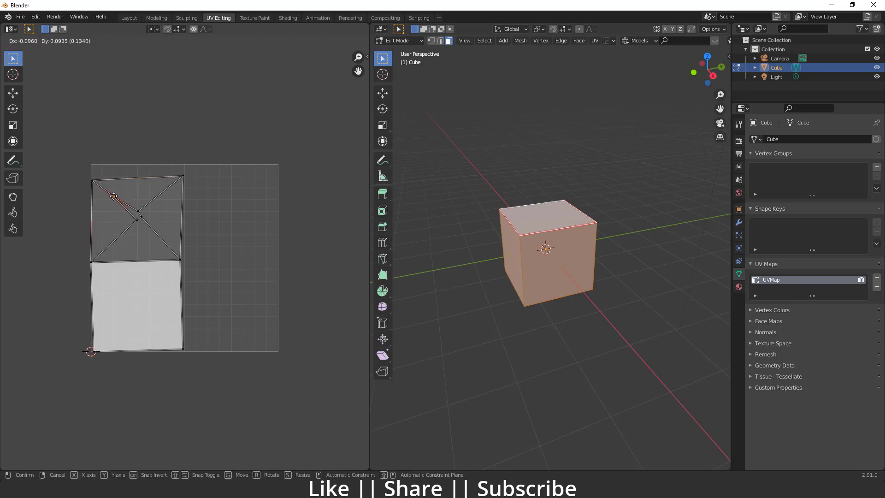
pyautogui.rightClick(112, 214)
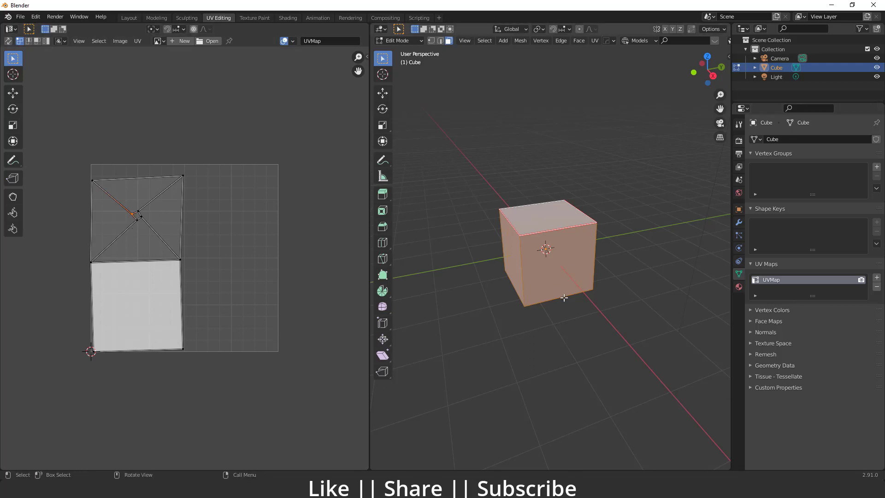
# Mark the cube's bottom edge and a vertical side edge as seams
pyautogui.moveTo(561, 275); pyautogui.dragTo(543, 290, button='middle')
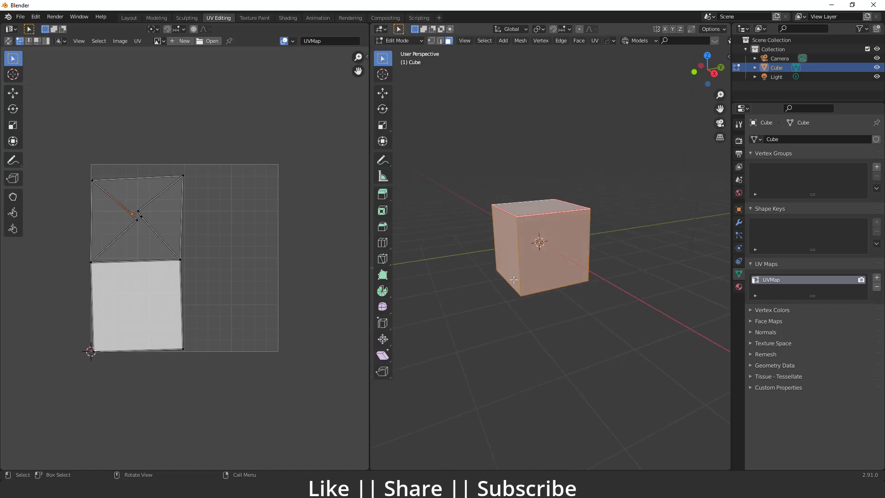
pyautogui.press('2')
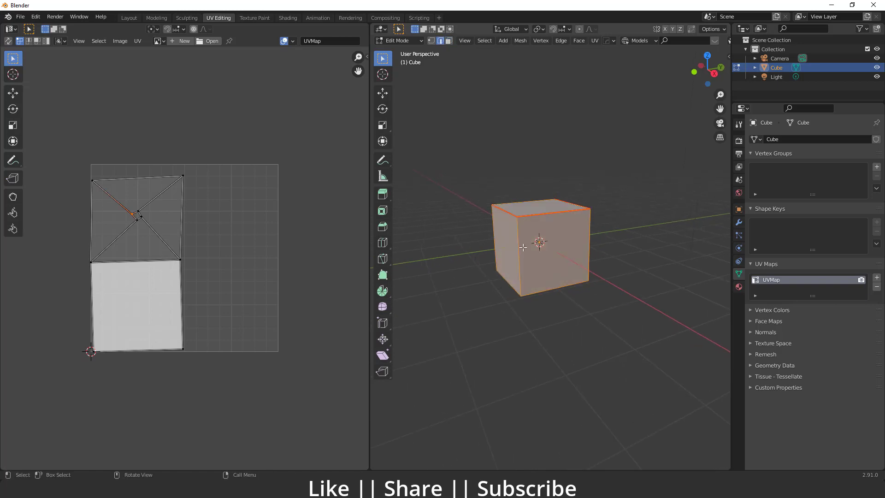
pyautogui.hotkey('alt', 'a')
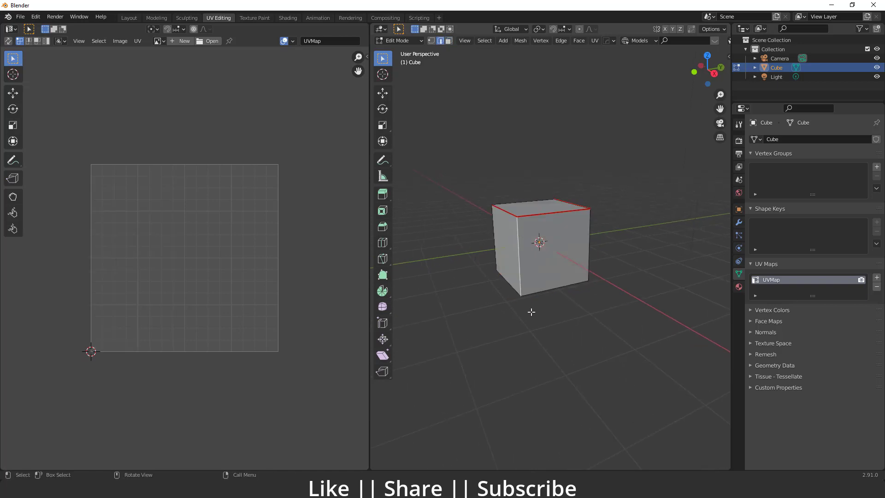
pyautogui.keyDown('shift'); pyautogui.click(547, 292); pyautogui.keyUp('shift')
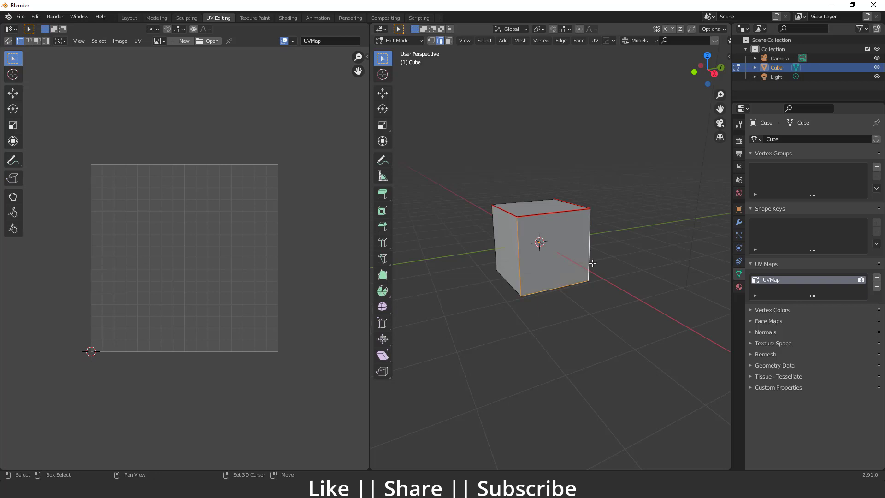
pyautogui.moveTo(582, 282); pyautogui.dragTo(571, 254, button='middle')
pyautogui.rightClick(576, 251)
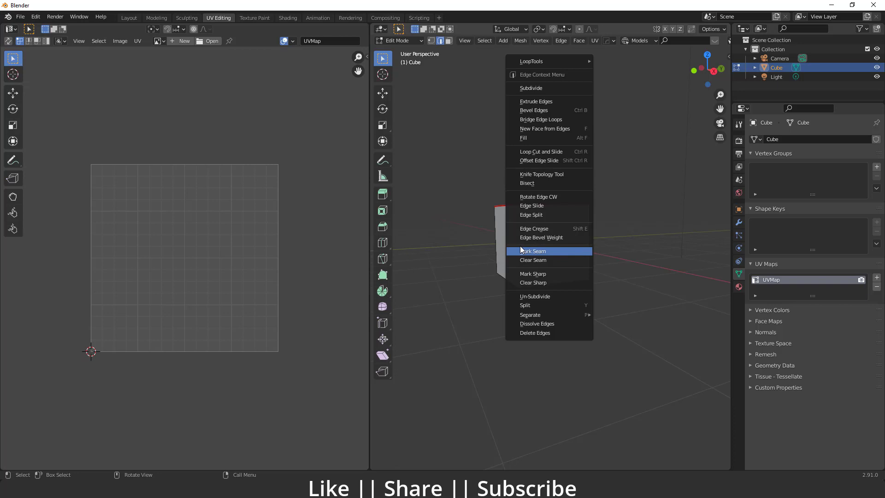
pyautogui.click(542, 257)
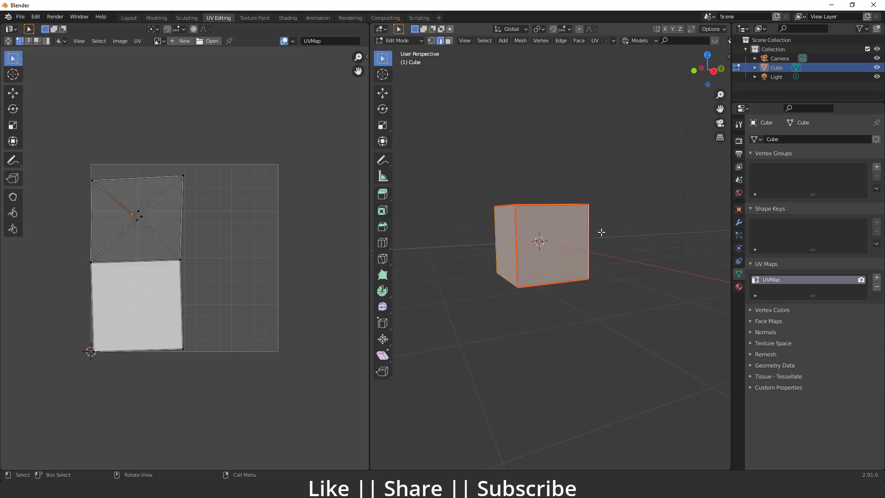
# Re-unwrap the whole cube along the added seams into separate UV islands, then deselect all
pyautogui.press('a')
pyautogui.press('u')
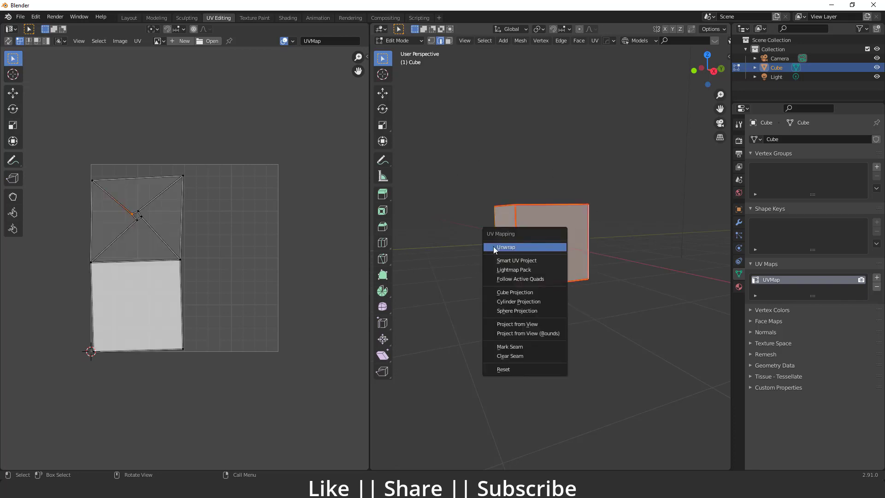
pyautogui.click(521, 249)
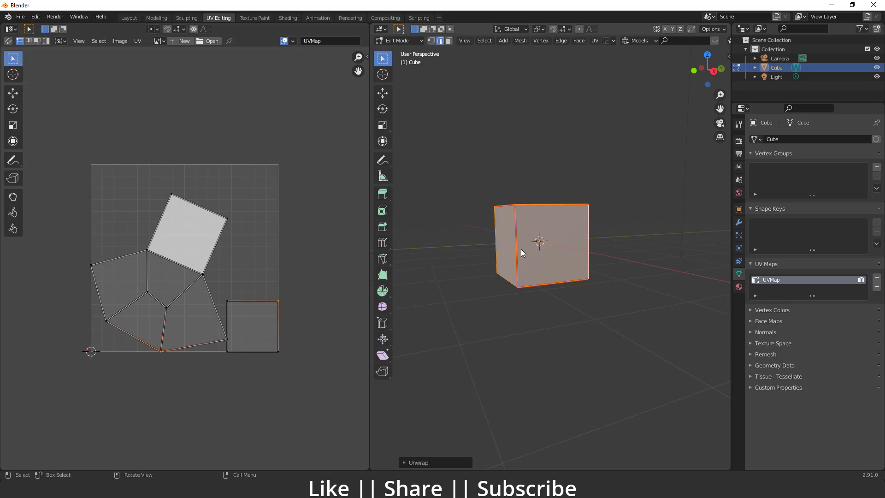
pyautogui.moveTo(521, 250); pyautogui.dragTo(586, 250, button='middle')
pyautogui.hotkey('alt', 'a')
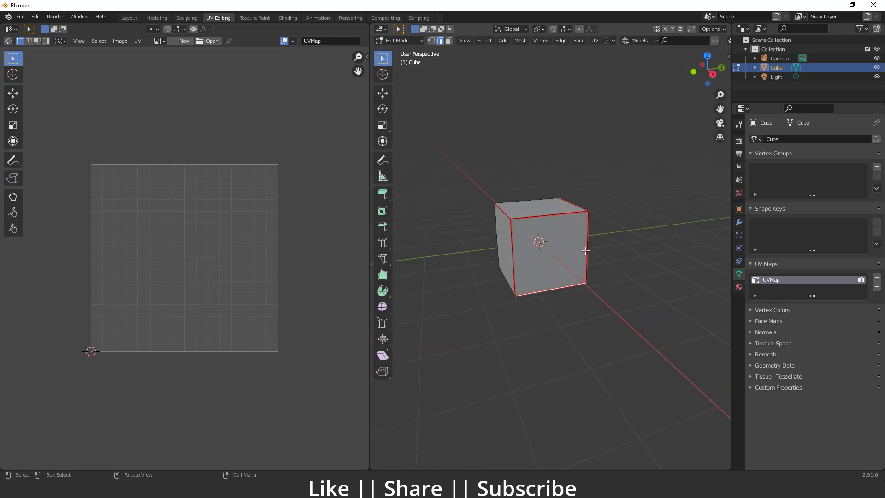
# Clear the seam from the selected edges of the cube
pyautogui.rightClick(562, 295)
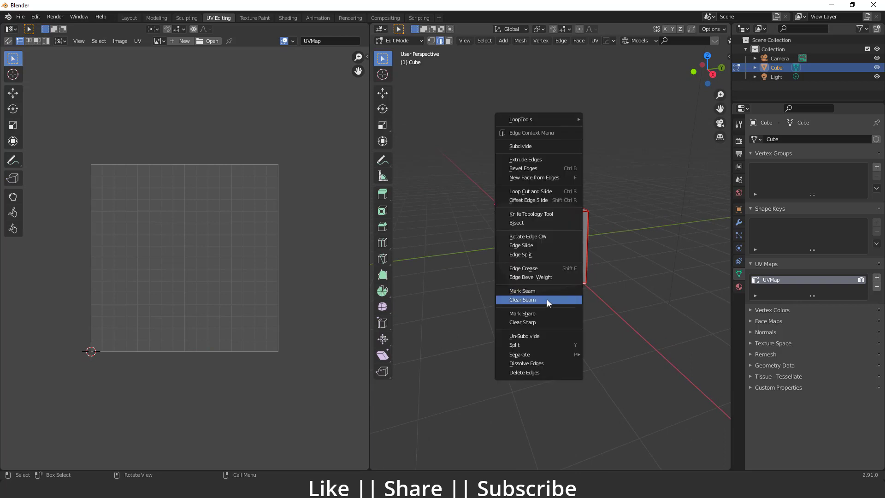
pyautogui.click(547, 300)
pyautogui.moveTo(547, 299); pyautogui.dragTo(528, 286, button='middle')
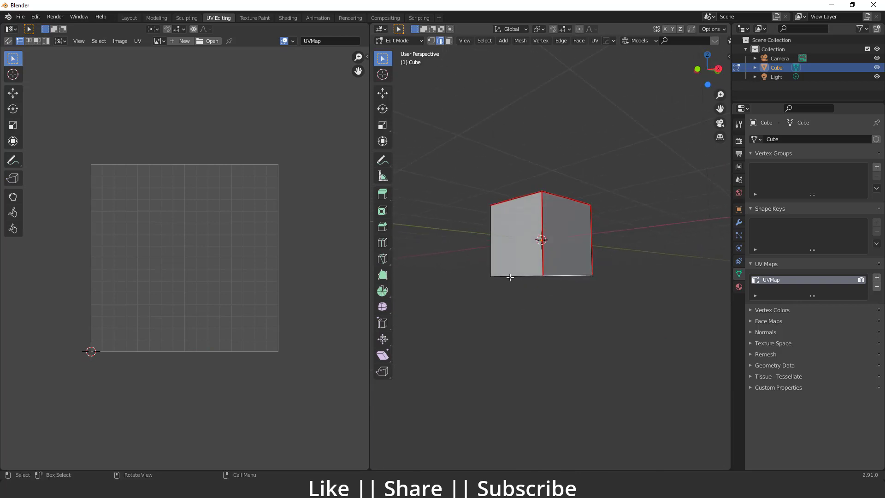
pyautogui.moveTo(589, 306); pyautogui.dragTo(565, 300, button='middle')
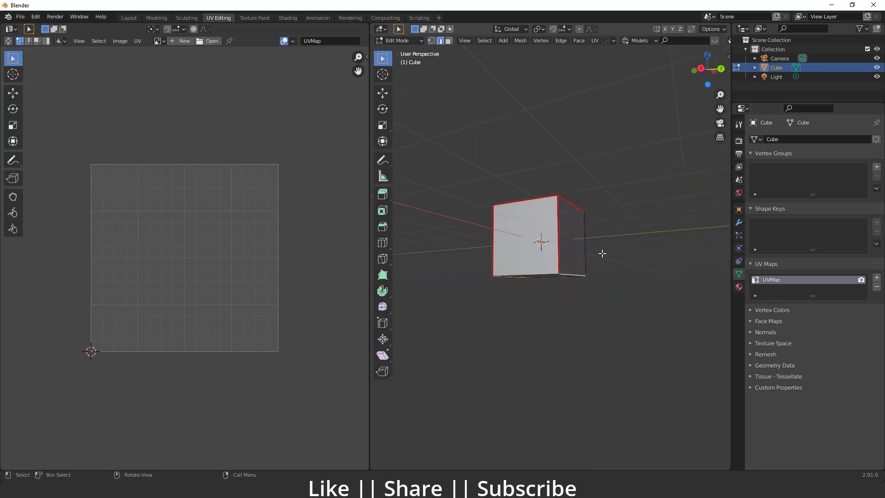
# Mark a different set of selected edges as seams
pyautogui.rightClick(602, 253)
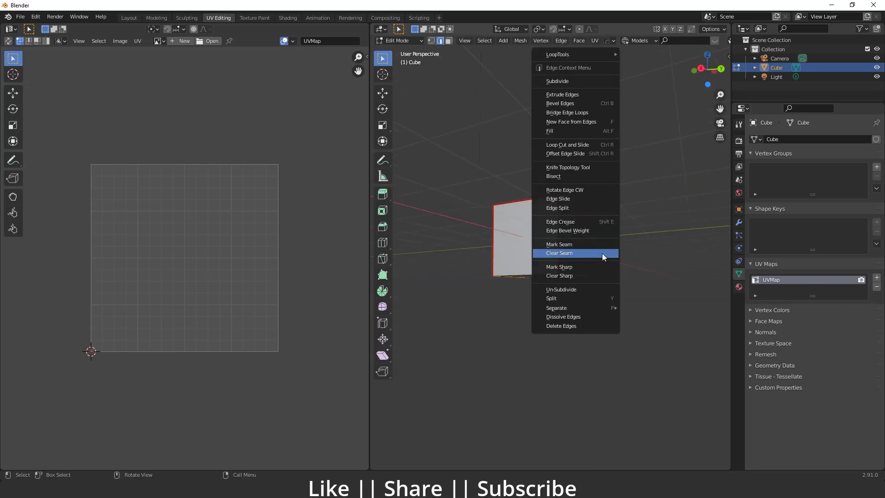
pyautogui.click(566, 246)
pyautogui.moveTo(512, 303); pyautogui.dragTo(583, 286, button='middle')
# Unwrap the whole cube along the revised seams into a cross net of six equal squares
pyautogui.press('a')
pyautogui.press('u')
pyautogui.click(549, 264)
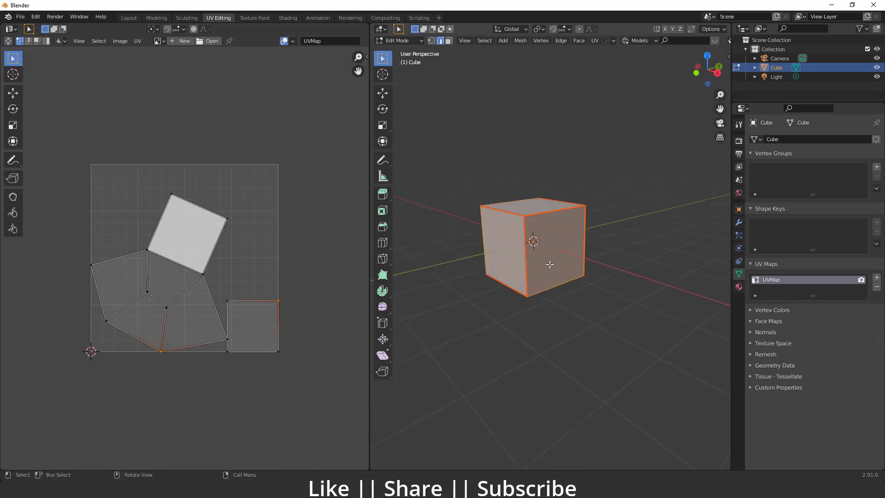
pyautogui.press('u')
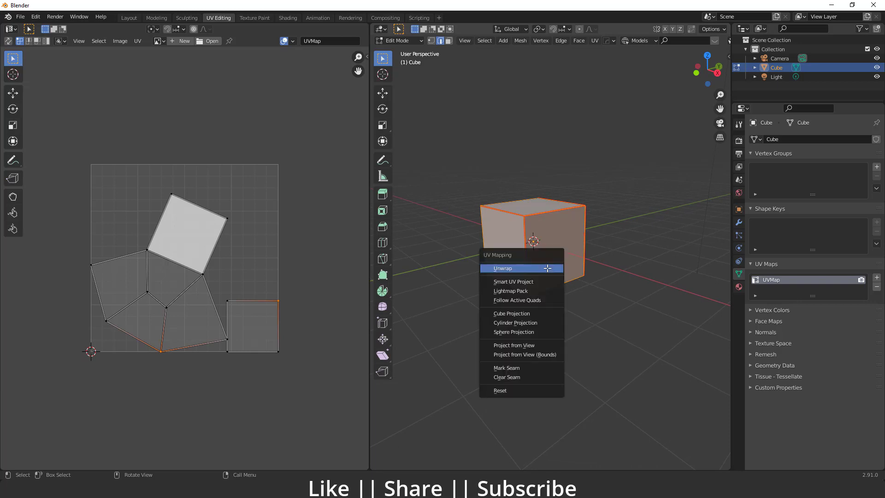
pyautogui.click(504, 268)
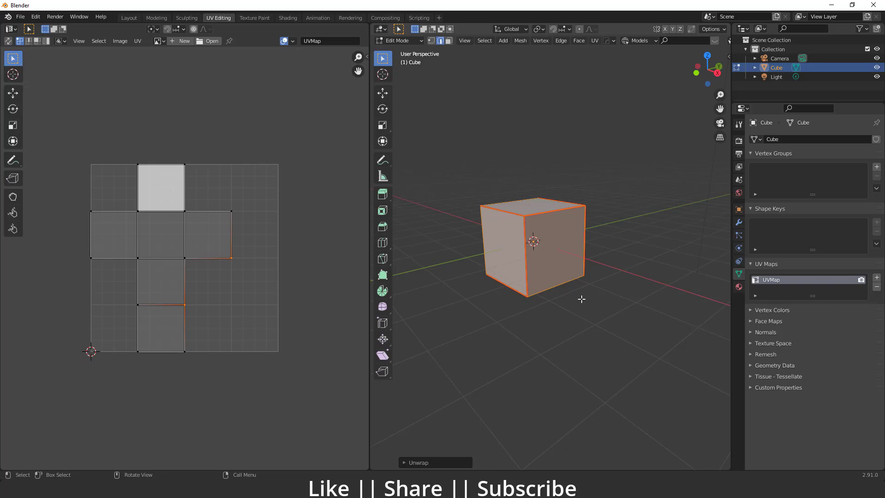
pyautogui.moveTo(585, 327); pyautogui.dragTo(553, 299, button='middle')
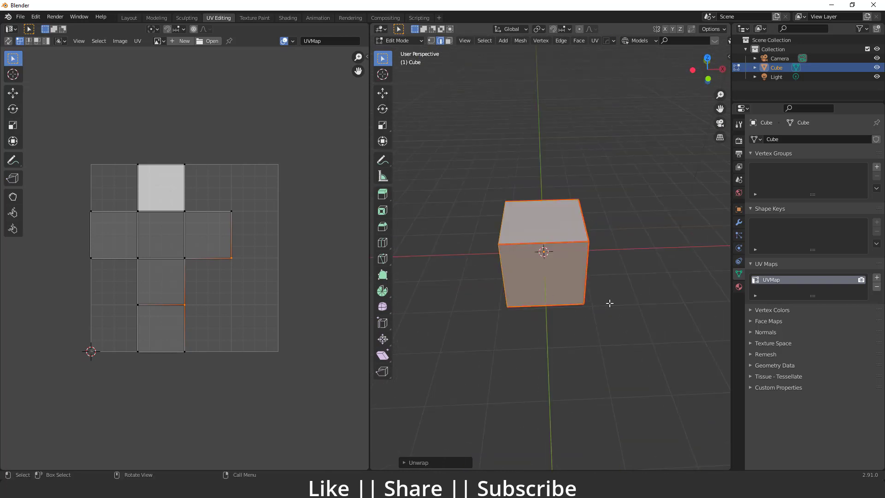
# In Face select mode, select the cube's top face, then add a second face and the bottom face
pyautogui.moveTo(609, 302); pyautogui.dragTo(480, 271, button='middle')
pyautogui.moveTo(591, 229); pyautogui.dragTo(482, 198, button='middle')
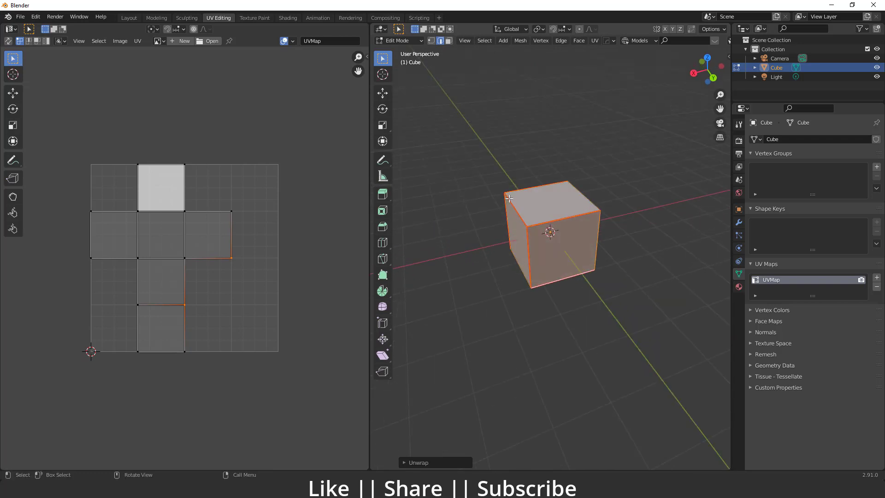
pyautogui.moveTo(595, 226); pyautogui.dragTo(583, 281, button='middle')
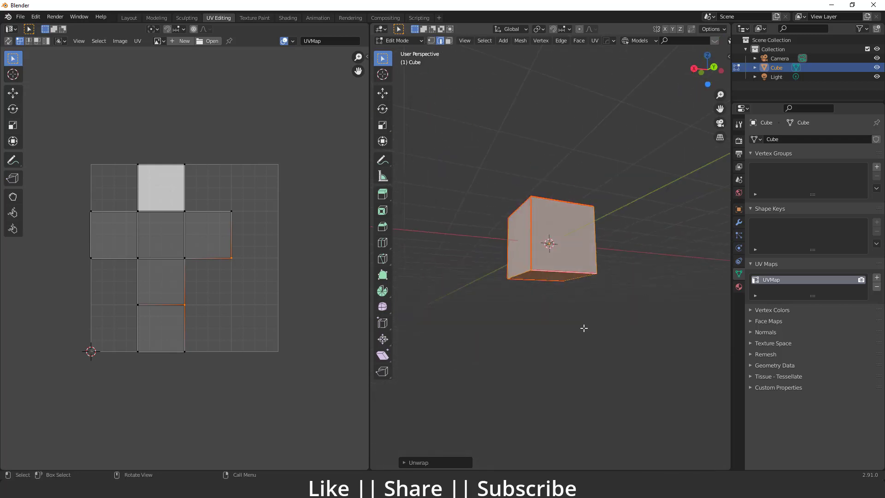
pyautogui.moveTo(530, 277)
pyautogui.mouseDown(button='middle')
pyautogui.moveTo(540, 342)
pyautogui.moveTo(535, 262)
pyautogui.mouseUp(button='middle')
pyautogui.press('3')
pyautogui.click(568, 219)
pyautogui.moveTo(567, 220); pyautogui.dragTo(636, 300, button='middle')
pyautogui.keyDown('shift'); pyautogui.click(586, 243); pyautogui.keyUp('shift')
pyautogui.keyDown('shift'); pyautogui.click(560, 282); pyautogui.keyUp('shift')
# Add a fourth face, inspect single faces' UV islands, then select all faces to show the full cross net
pyautogui.keyDown('shift'); pyautogui.click(520, 227); pyautogui.keyUp('shift')
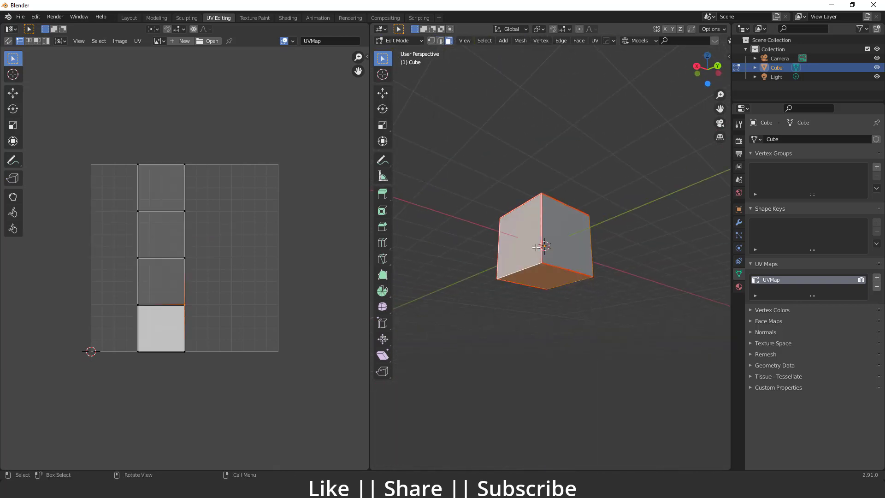
pyautogui.moveTo(520, 228); pyautogui.dragTo(530, 299, button='middle')
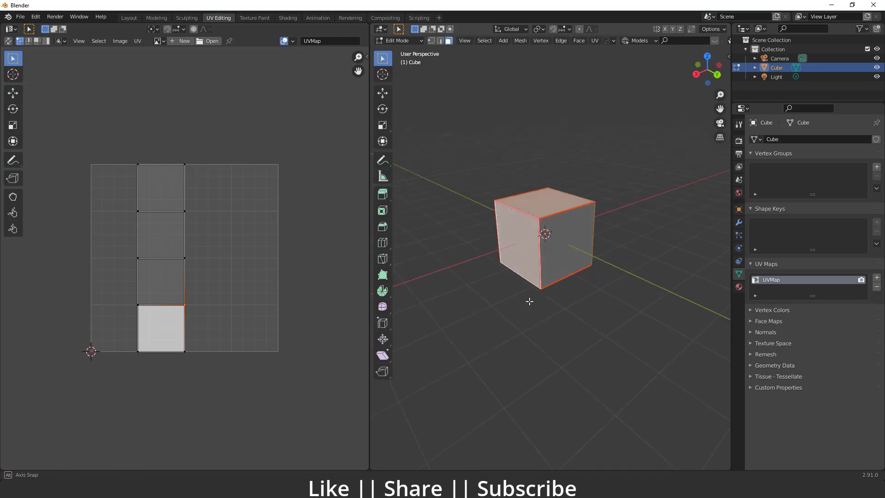
pyautogui.click(568, 239)
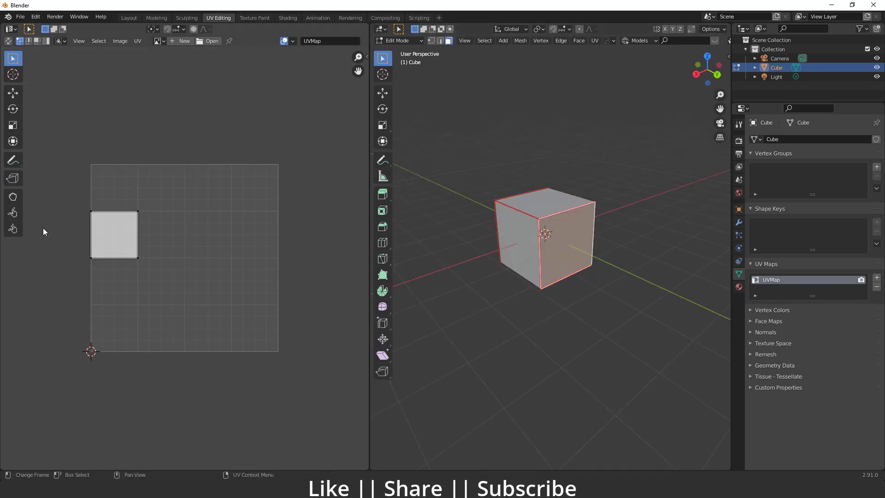
pyautogui.moveTo(461, 295); pyautogui.dragTo(516, 277, button='middle')
pyautogui.keyDown('shift'); pyautogui.click(551, 272); pyautogui.keyUp('shift')
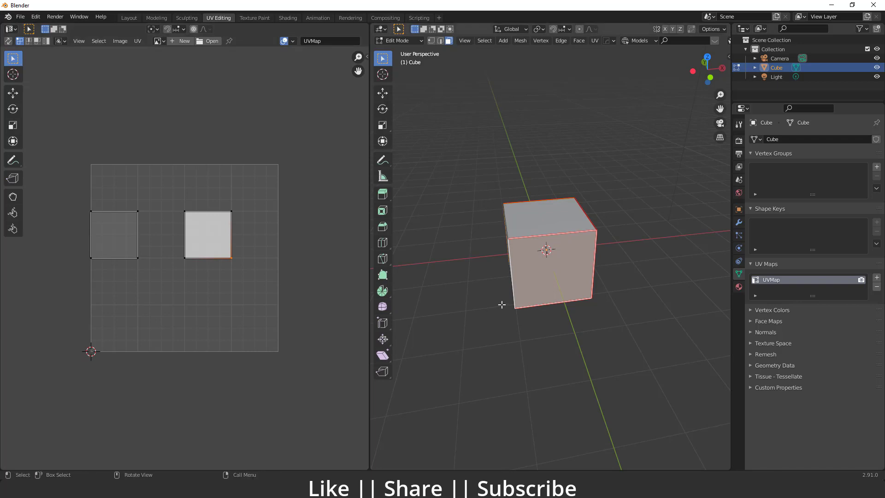
pyautogui.press('a')
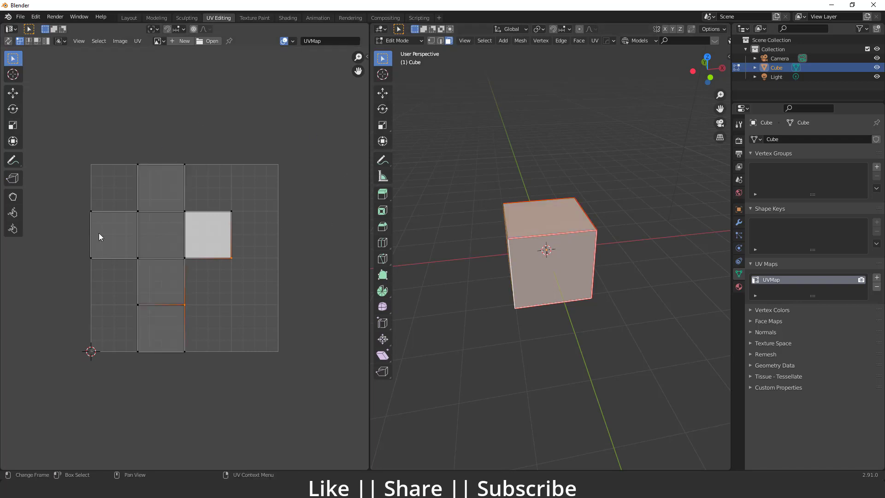
pyautogui.moveTo(598, 253); pyautogui.dragTo(543, 259, button='middle')
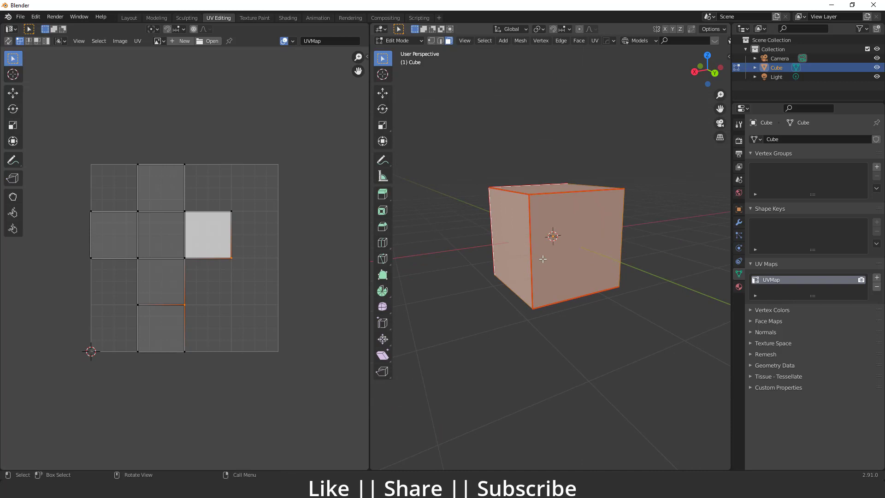